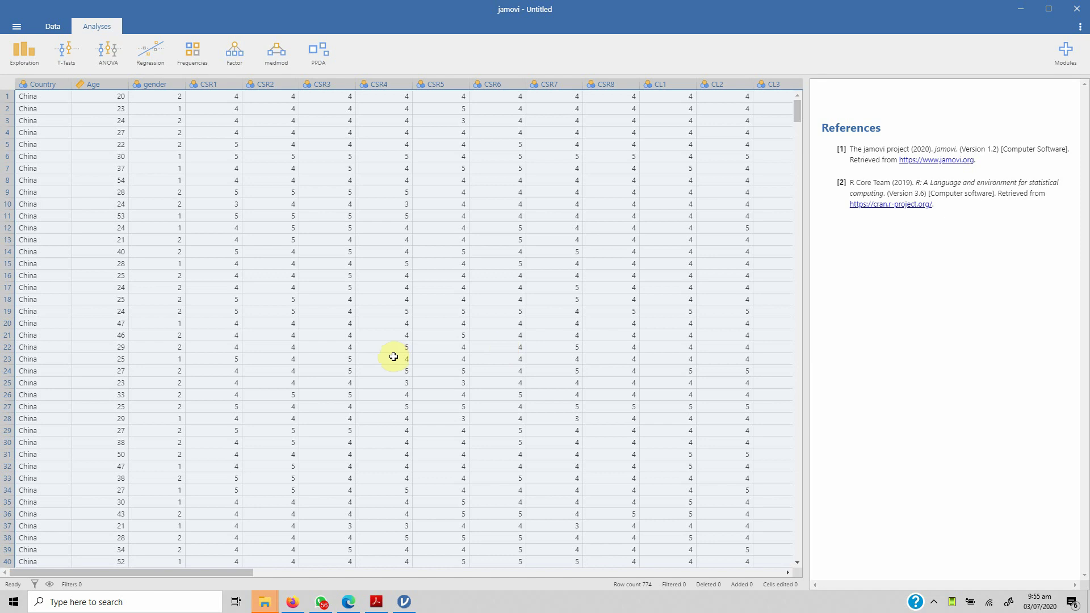
Open the Exploration analyses list and close it again without choosing an analysis
left_click(18, 64)
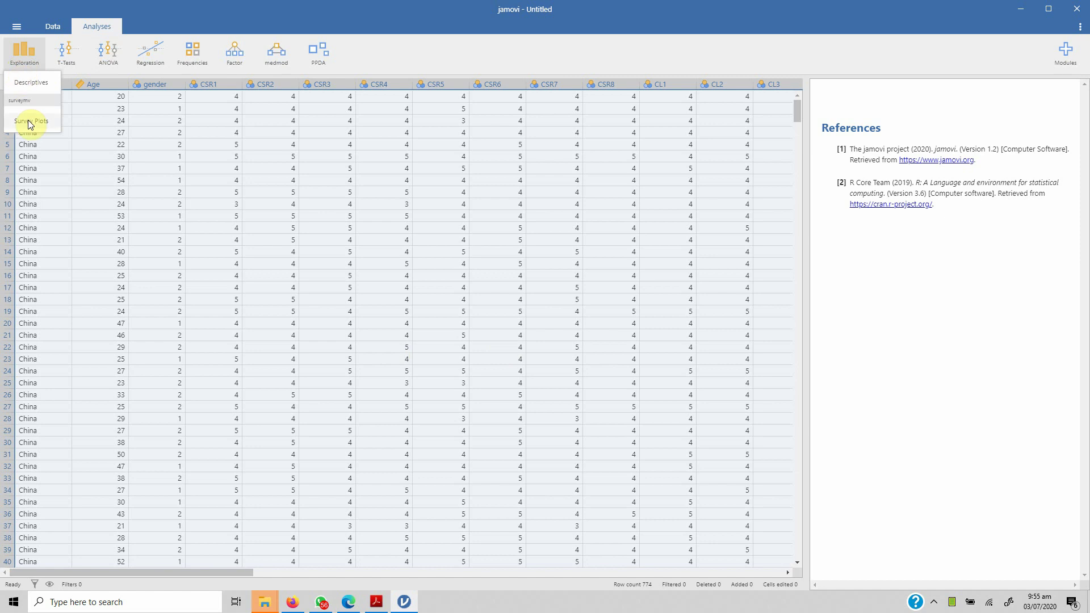
left_click(82, 150)
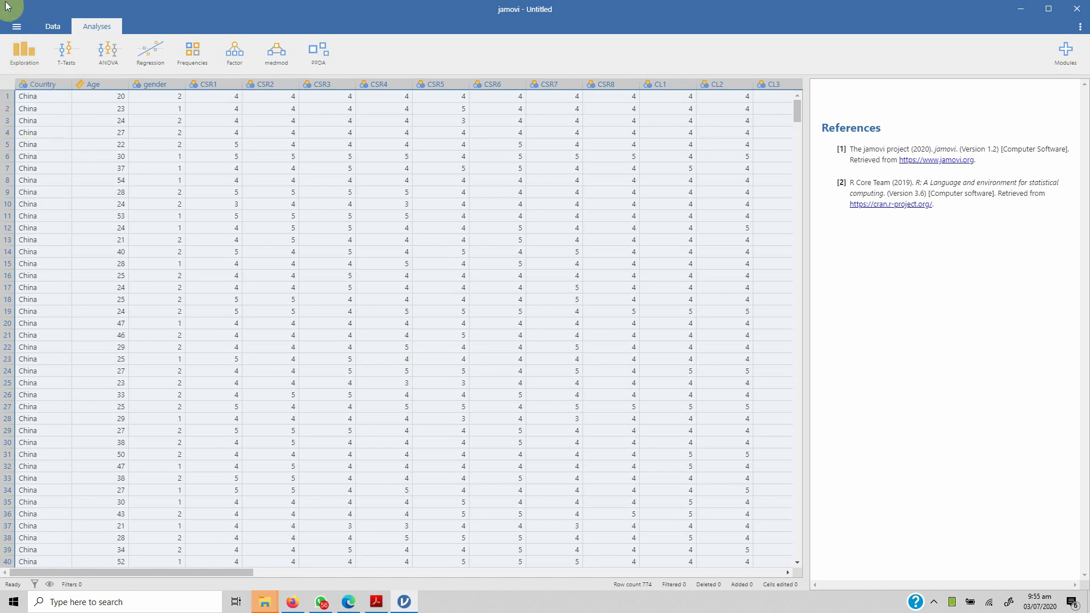
Use Save As and Browse to store the dataset on the Desktop as Untitled.omv
left_click(26, 26)
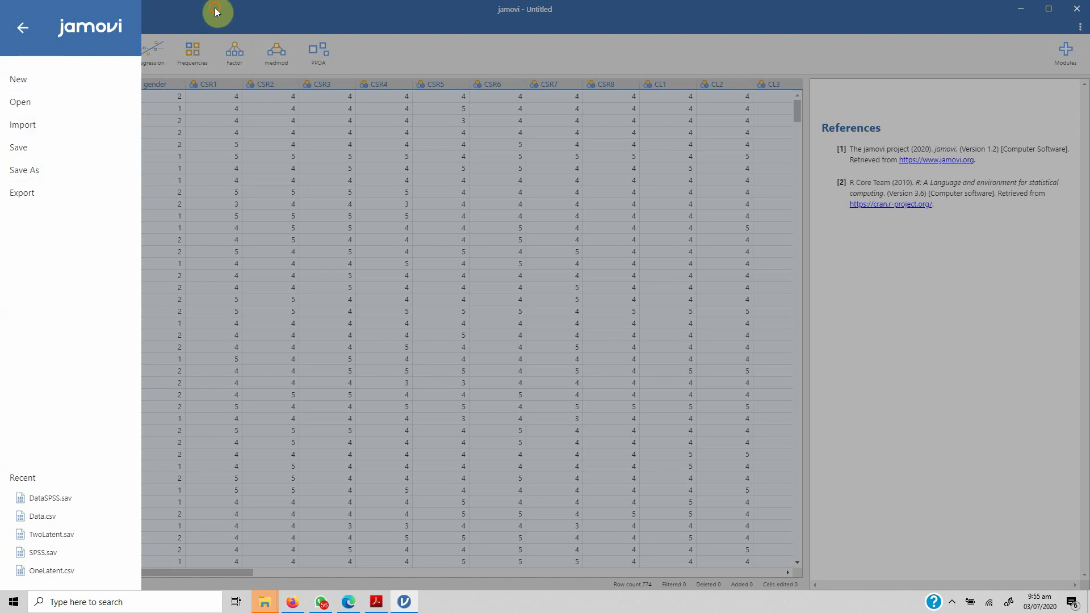
left_click(216, 12)
left_click(13, 28)
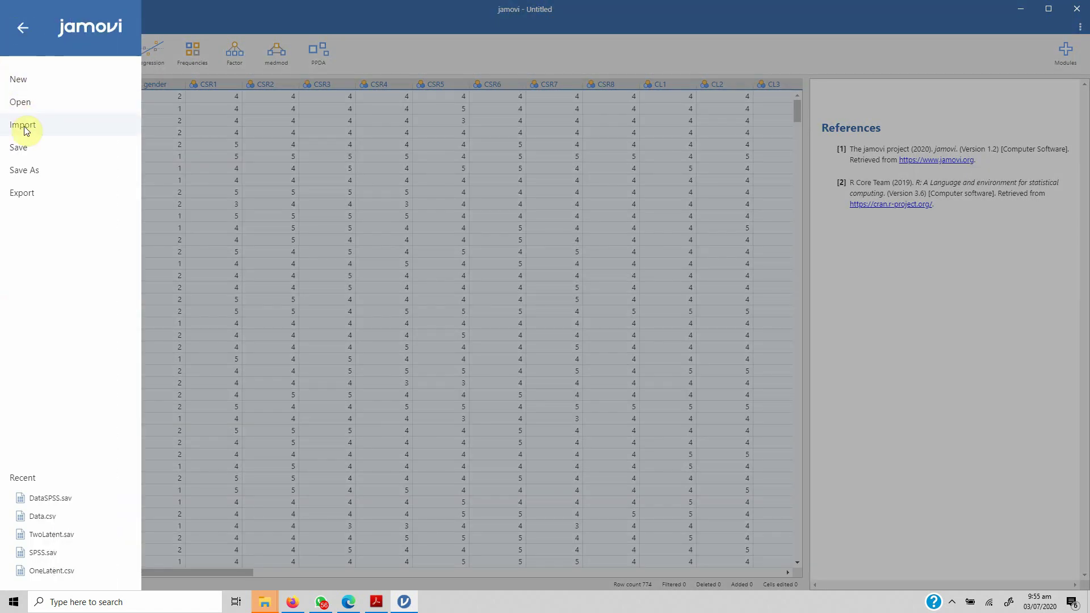
left_click(28, 170)
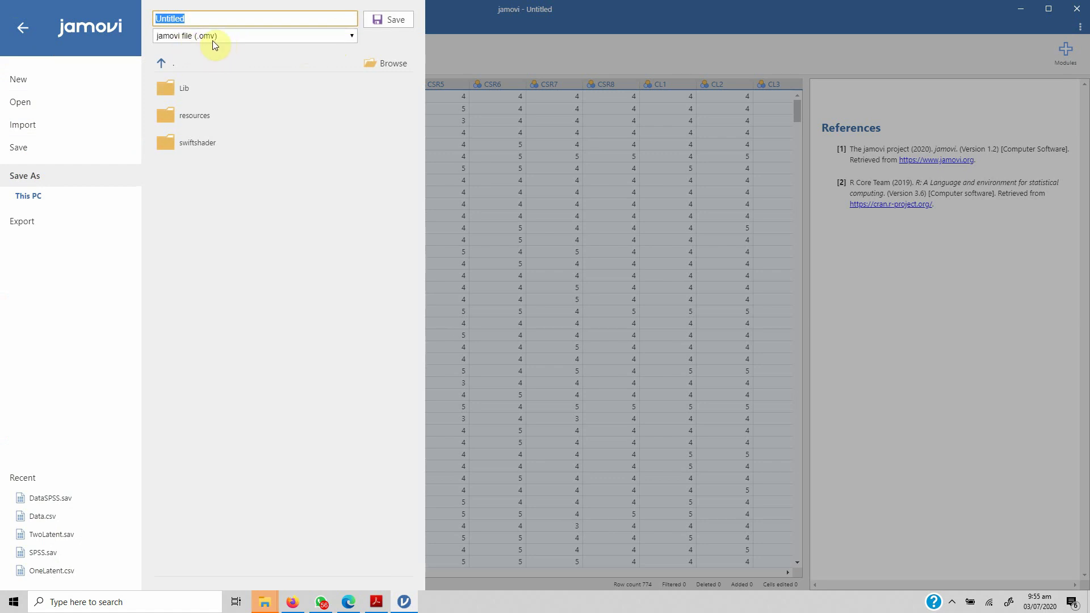
left_click(396, 63)
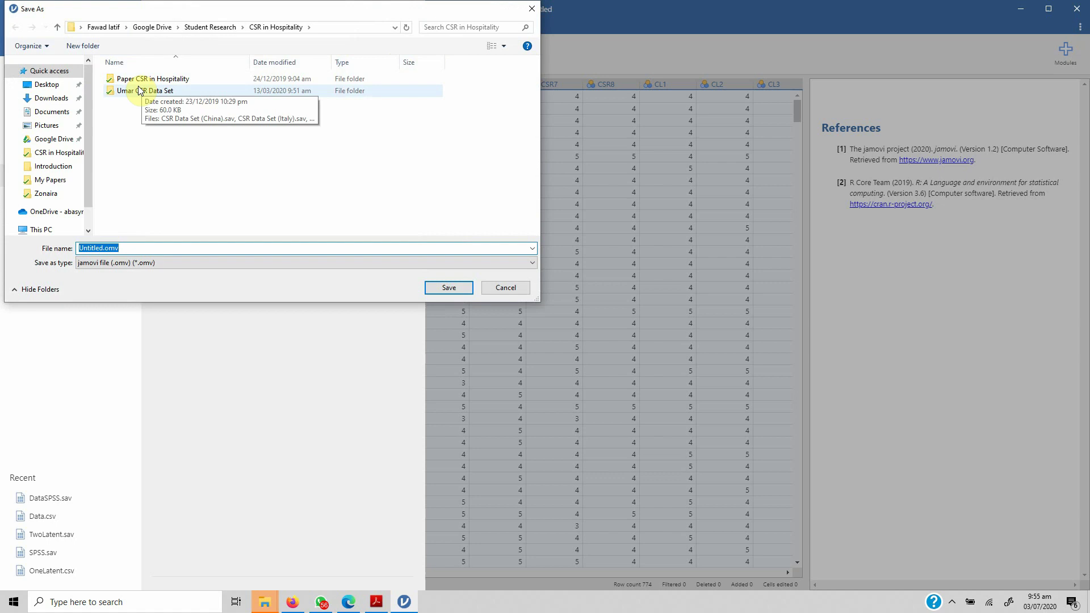
left_click(40, 83)
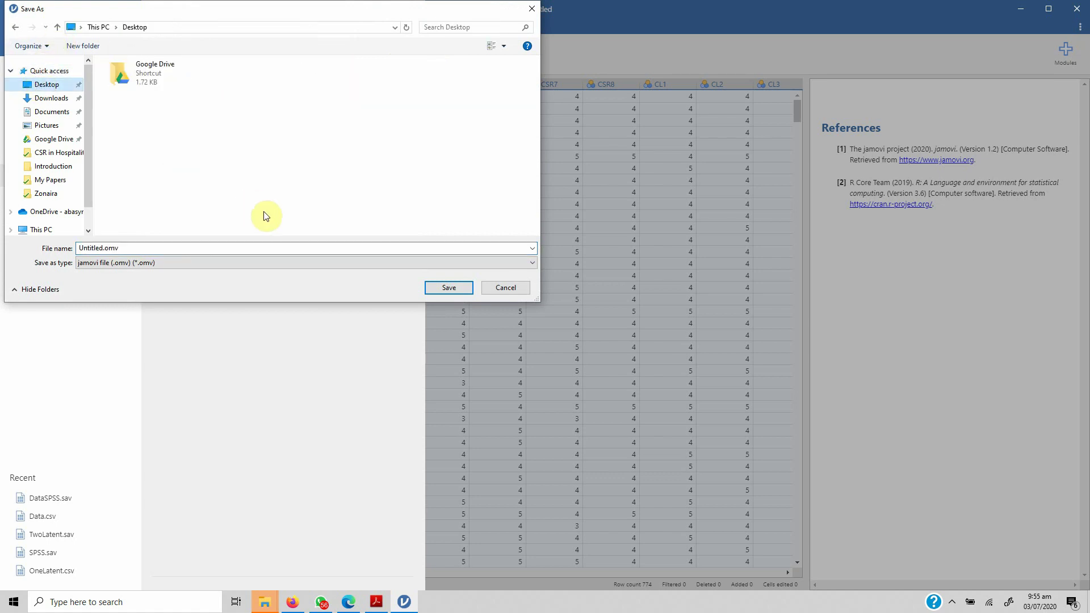
left_click(448, 287)
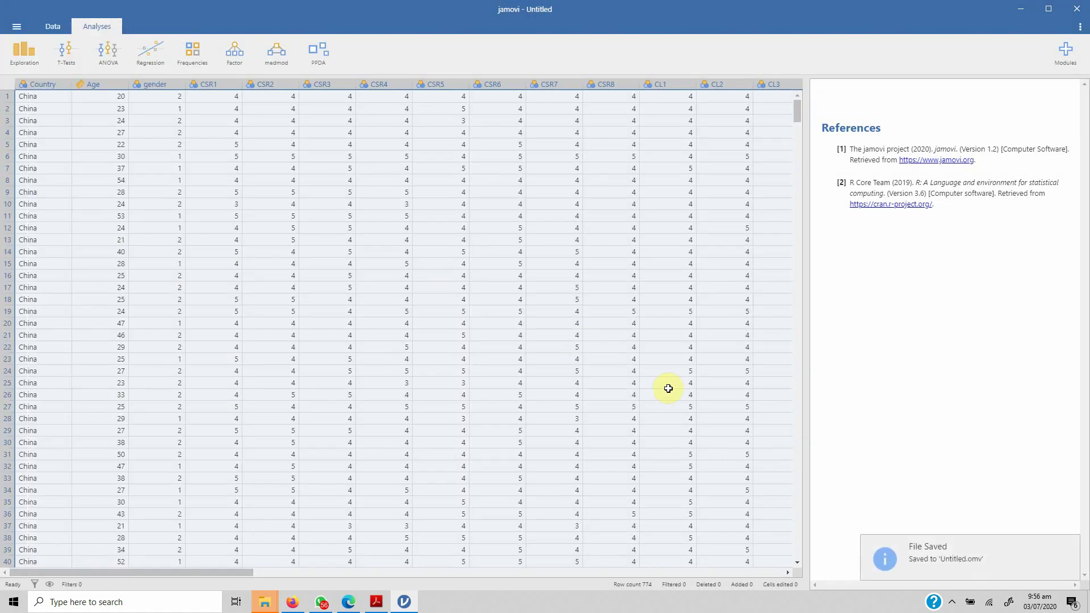
Close jamovi, then reopen Untitled.omv from the Desktop folder in File Explorer
left_click(1076, 9)
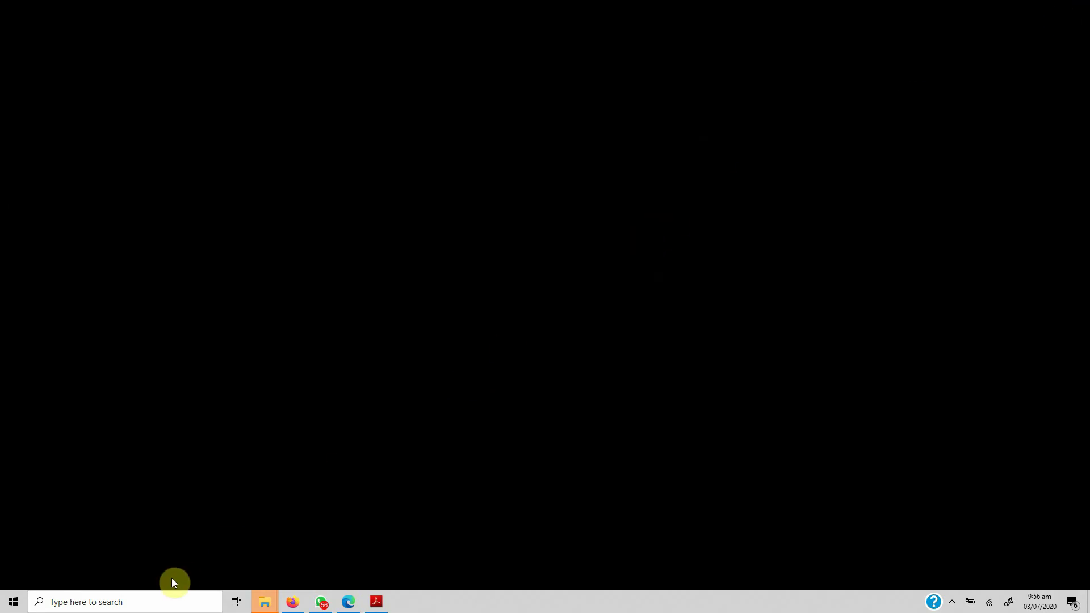
mouse_move(264, 601)
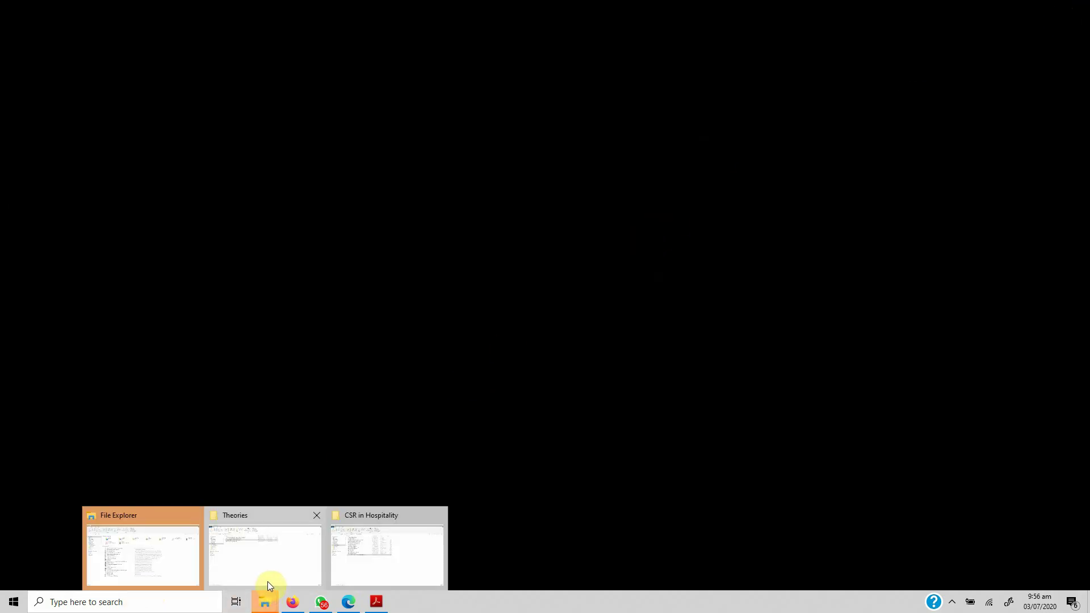
left_click(252, 562)
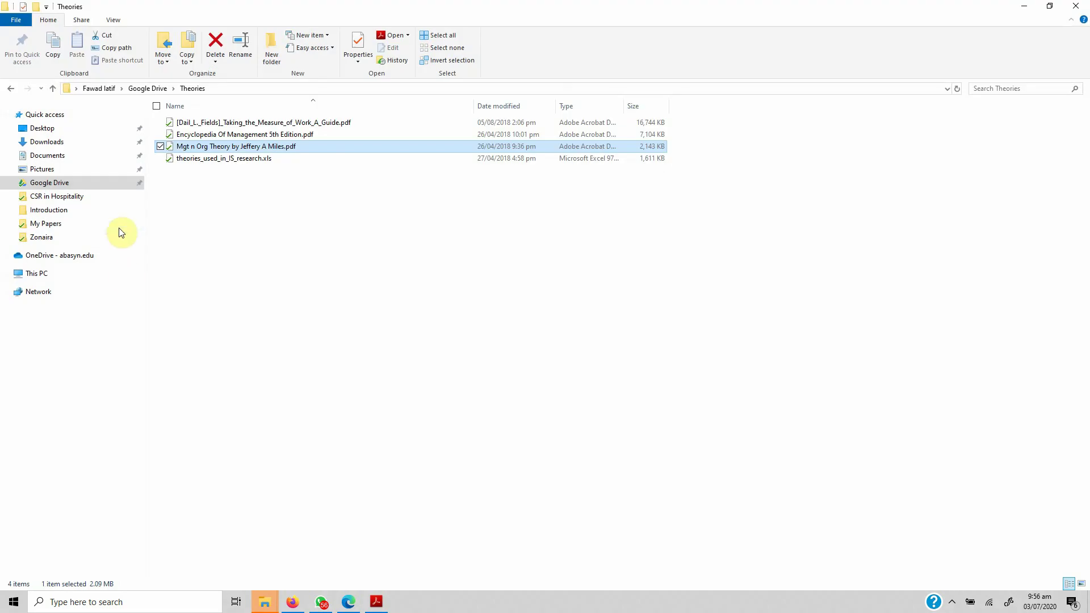
left_click(43, 130)
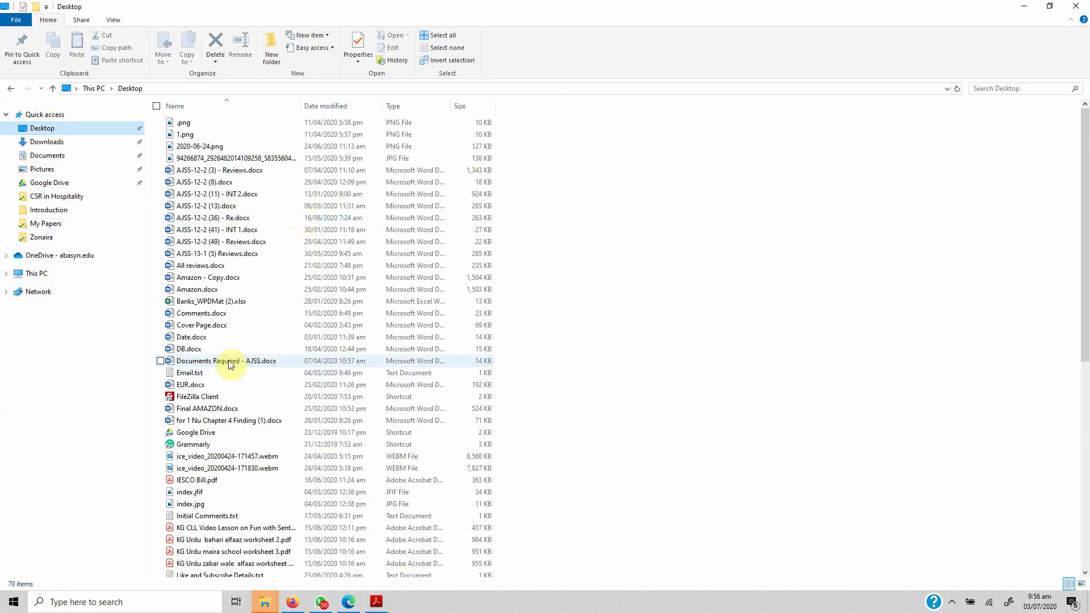
left_click(228, 360)
key("u")
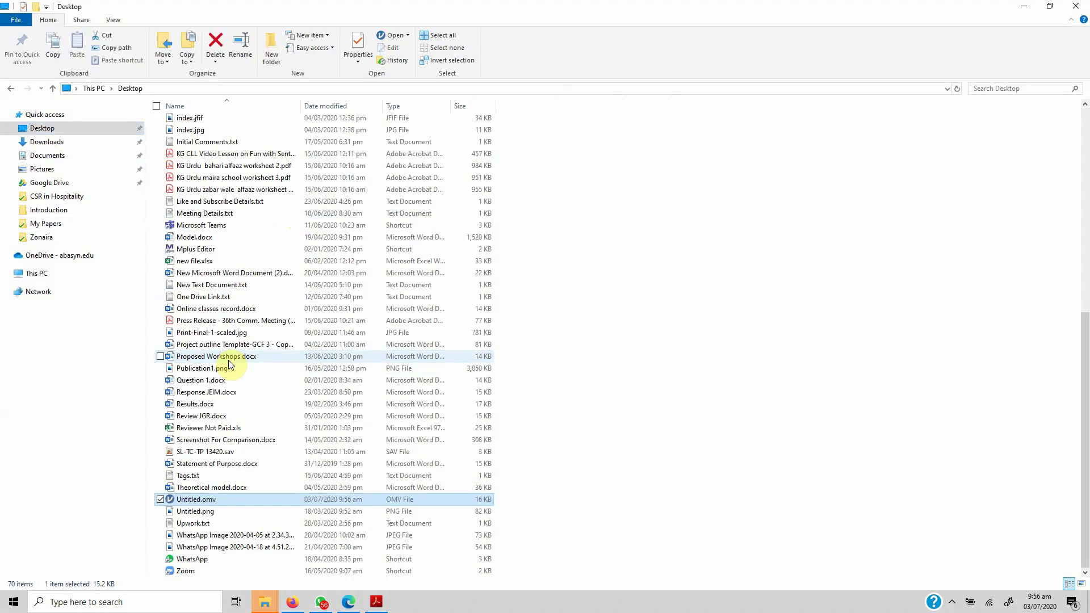
double_click(193, 501)
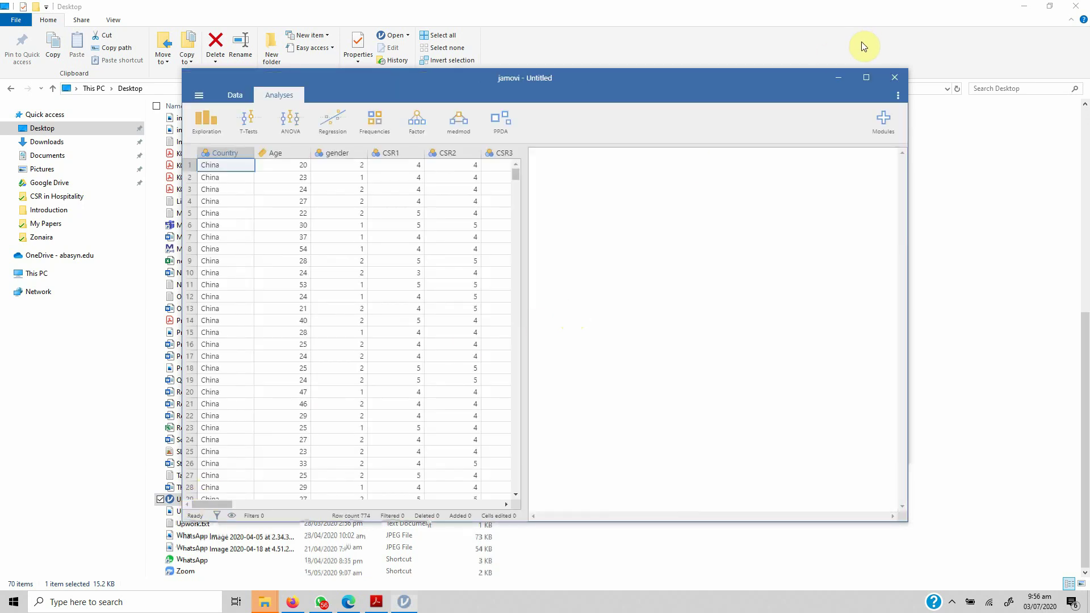
Maximize jamovi and add a Survey Plots analysis from the Exploration menu
left_click(865, 76)
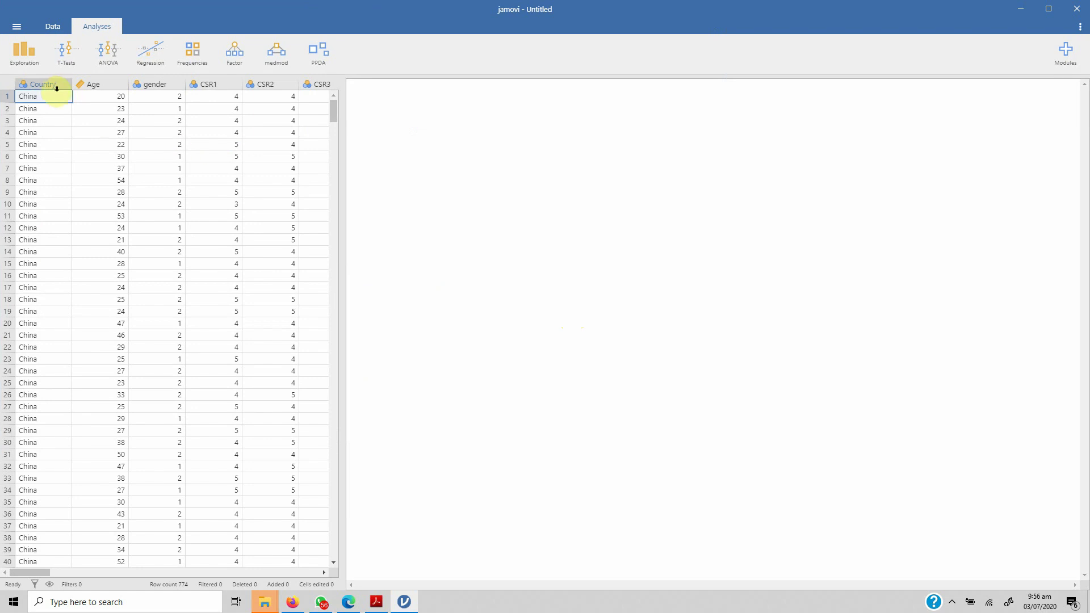
left_click(21, 54)
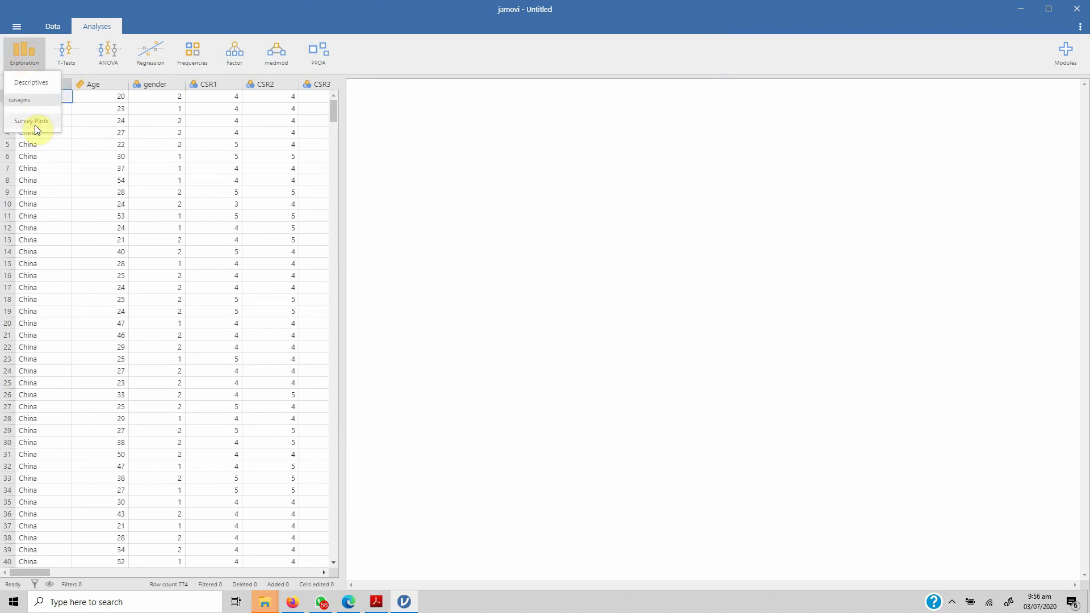
left_click(35, 125)
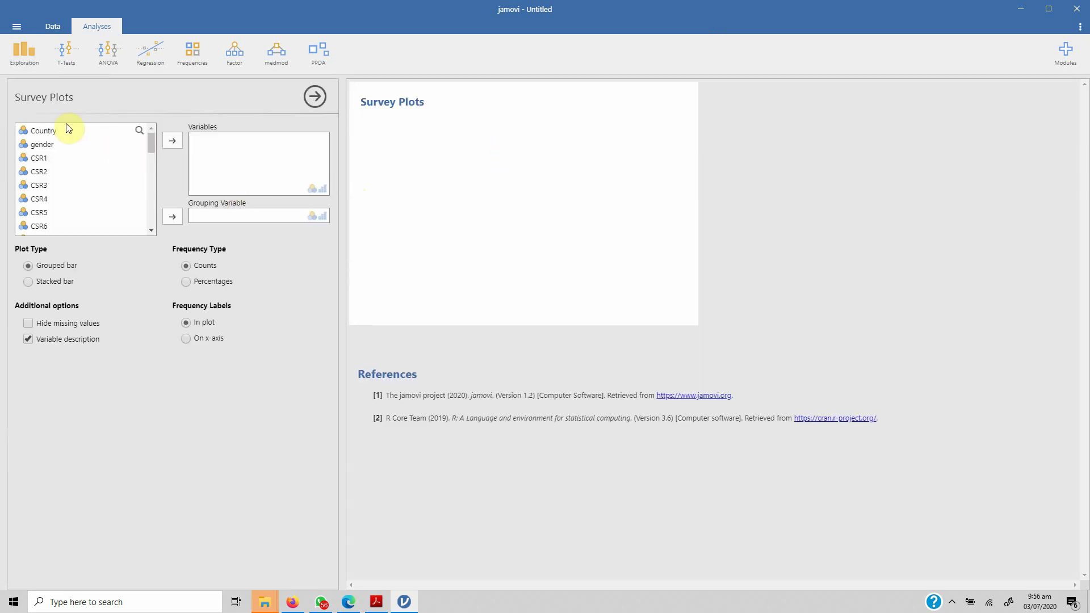
Plot Country in Survey Plots, hide missing values, and set gender as the grouping variable
left_click(53, 131)
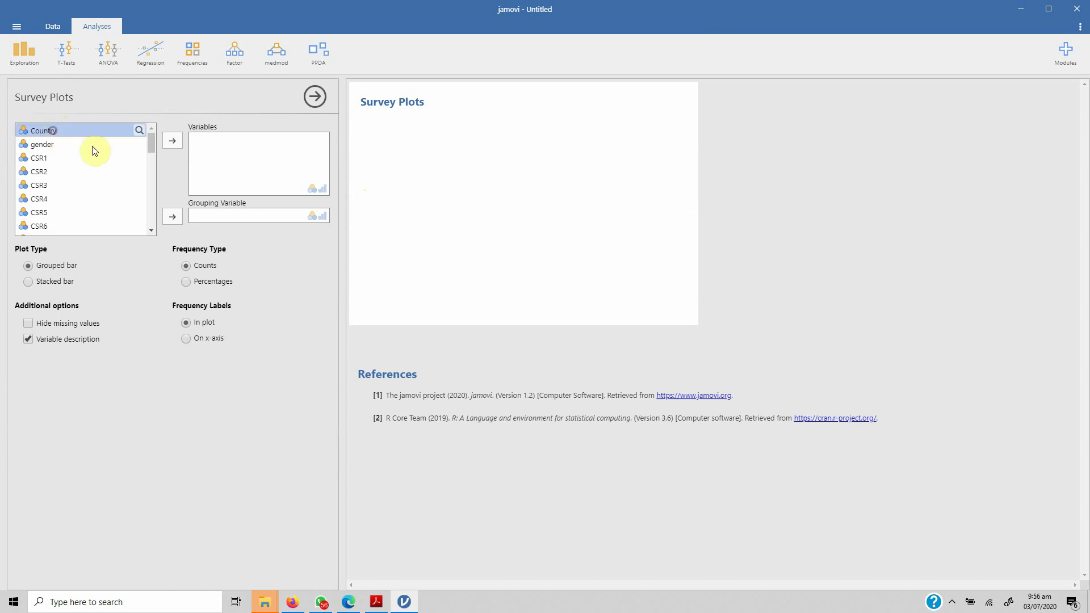
left_click(177, 141)
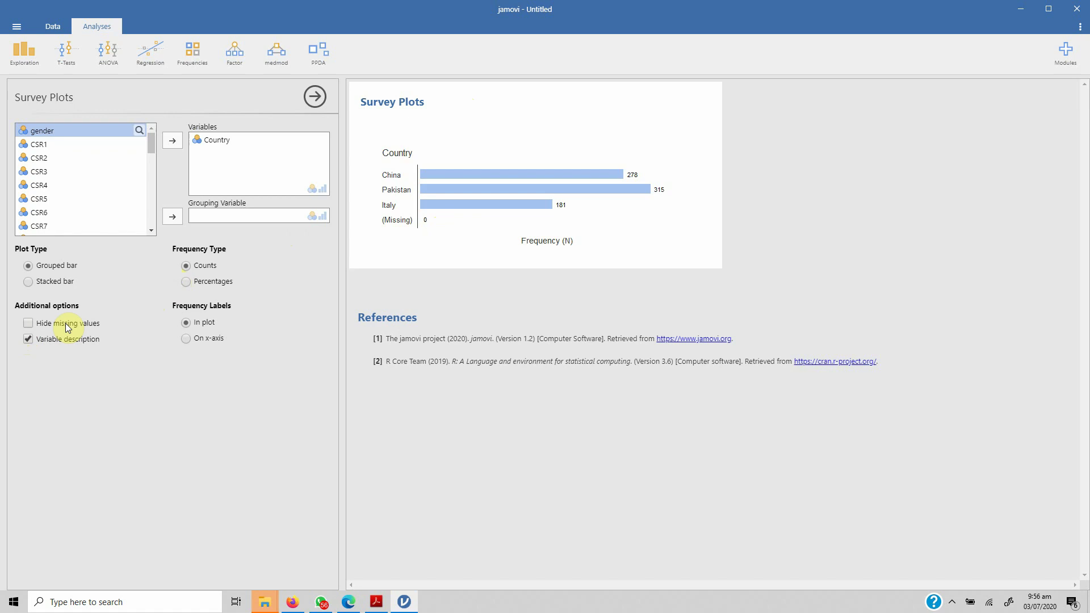
left_click(31, 322)
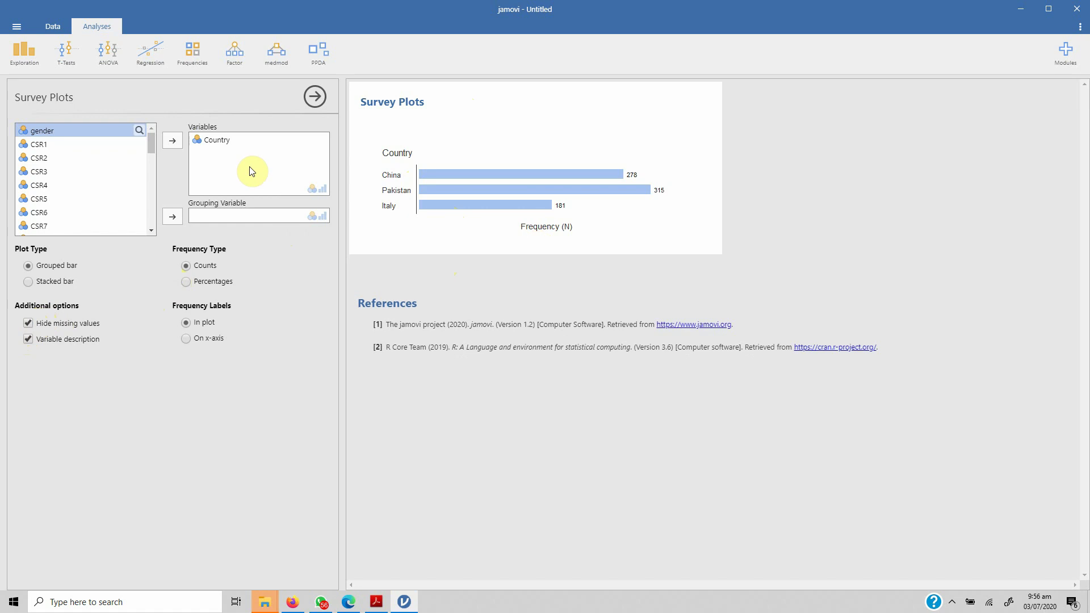
left_click(72, 133)
left_click(172, 218)
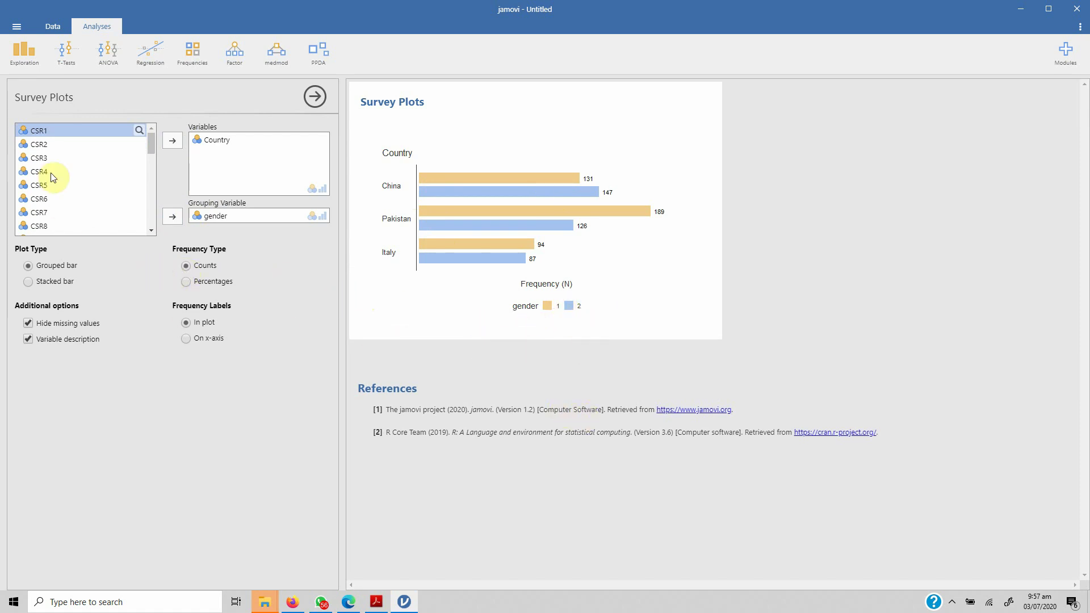
Set Plot Type to Stacked bar and Frequency Type to Percentages, toggling Variable description off and on
left_click(45, 284)
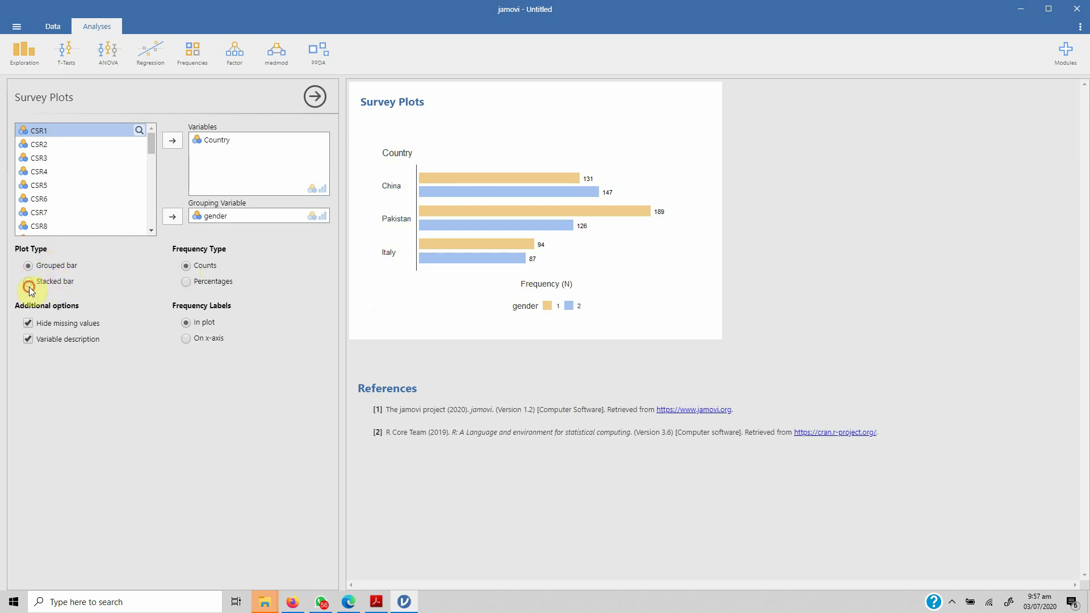
left_click(187, 281)
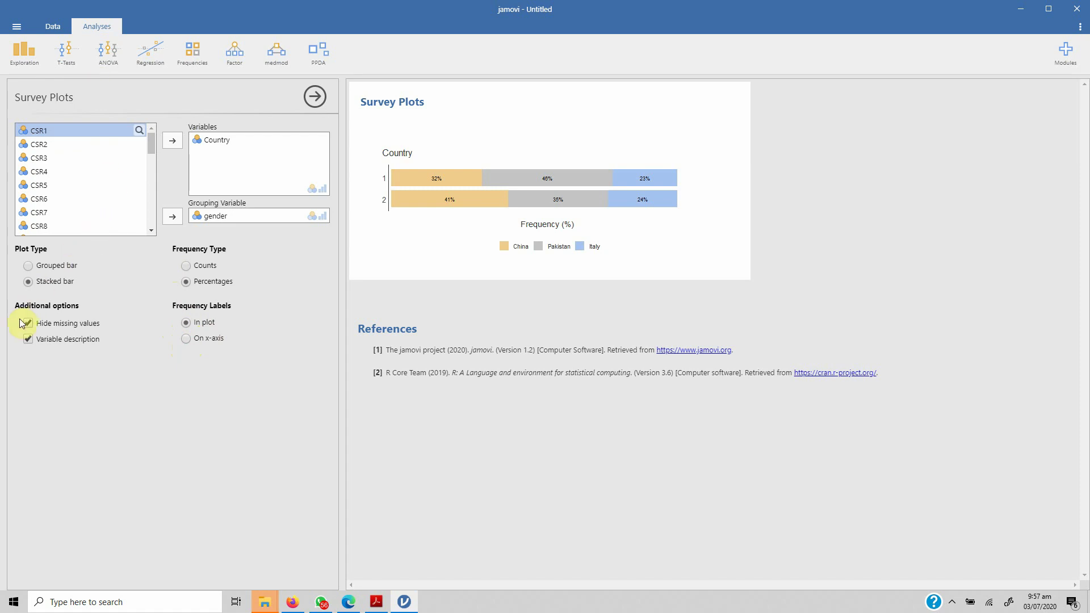
left_click(28, 339)
left_click(27, 339)
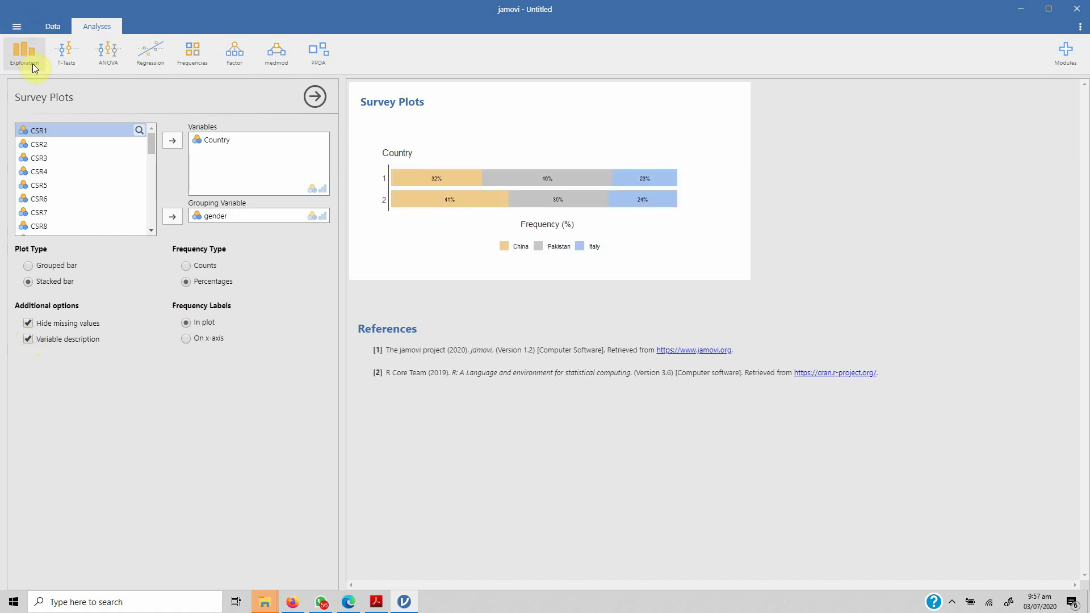
Switch to the Data tab and select a cell in the gender column
left_click(53, 29)
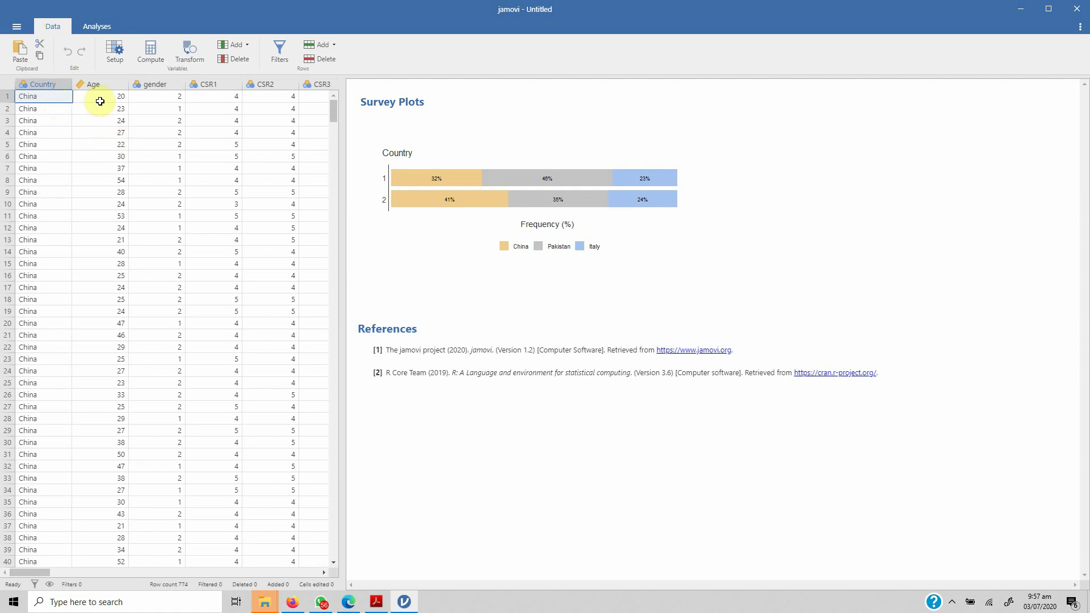
left_click(163, 84)
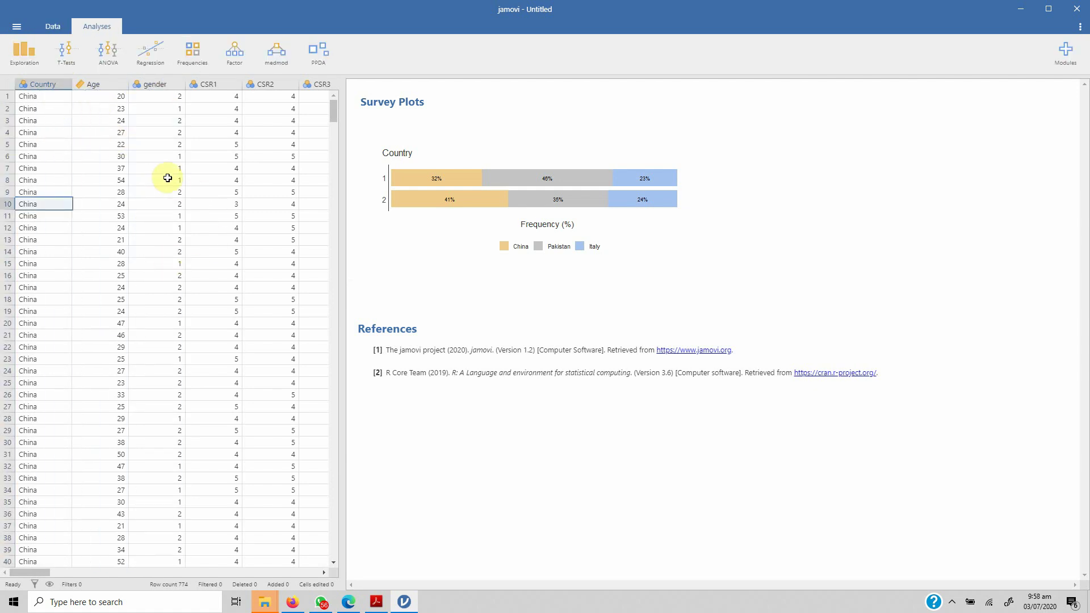
left_click(141, 105)
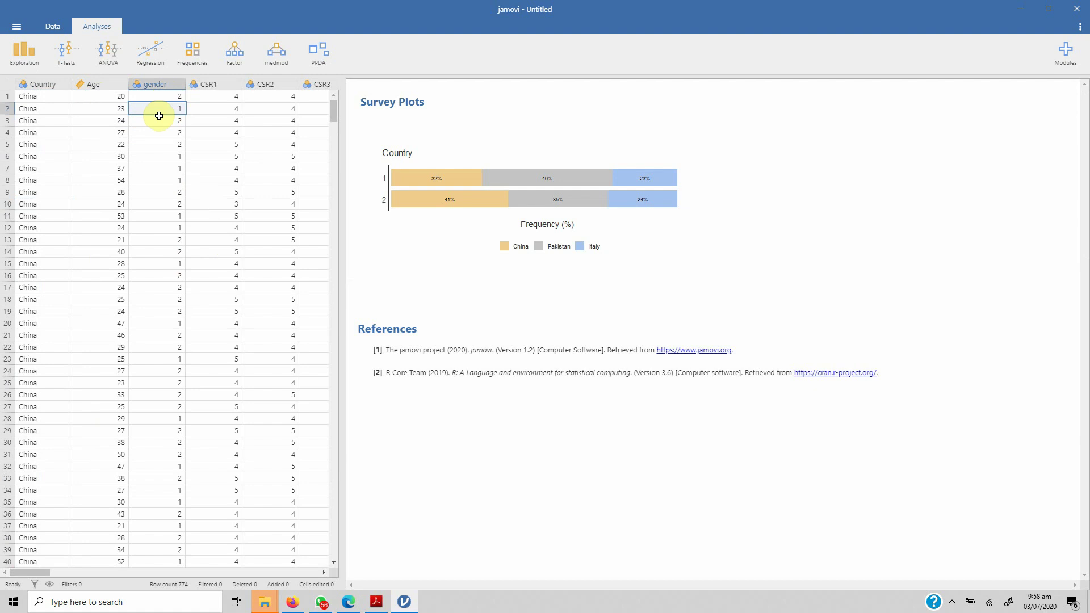
left_click(54, 28)
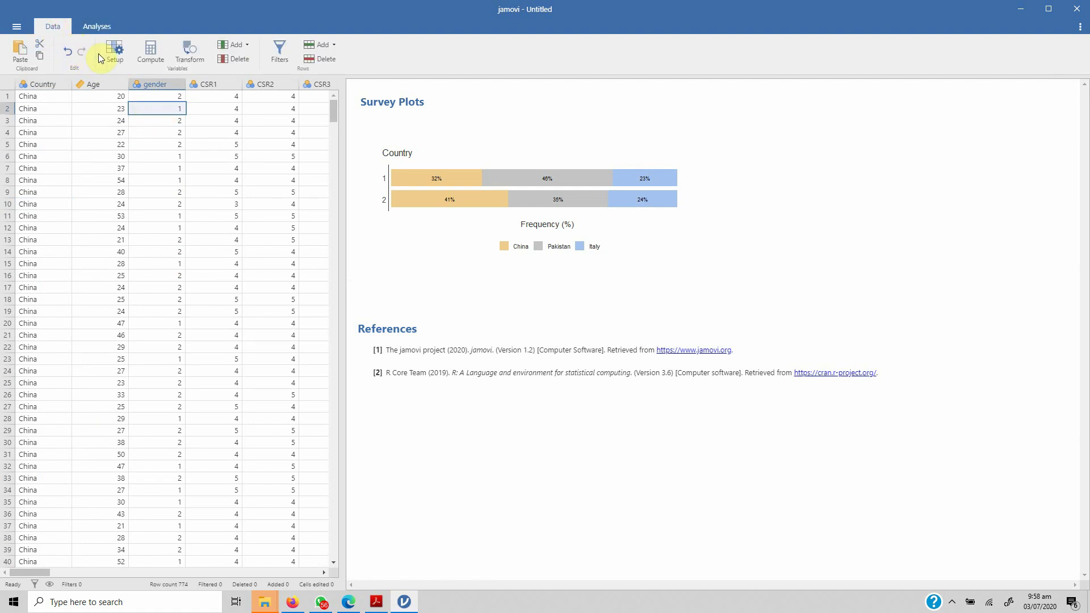
In gender's Setup, label level 1 as Male and level 2 as Female, then close it
left_click(115, 53)
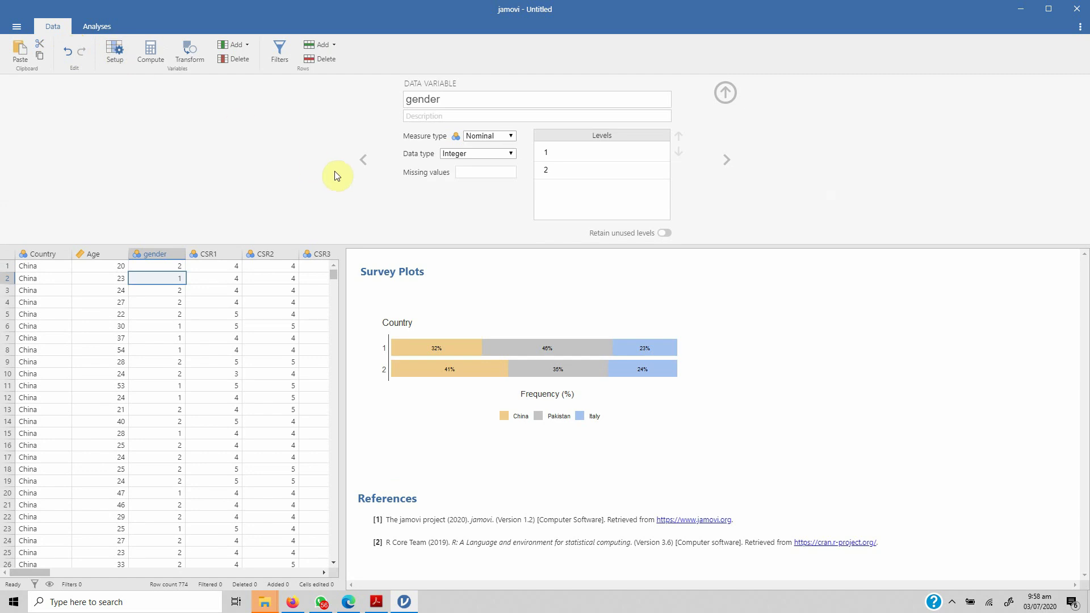
left_click(589, 148)
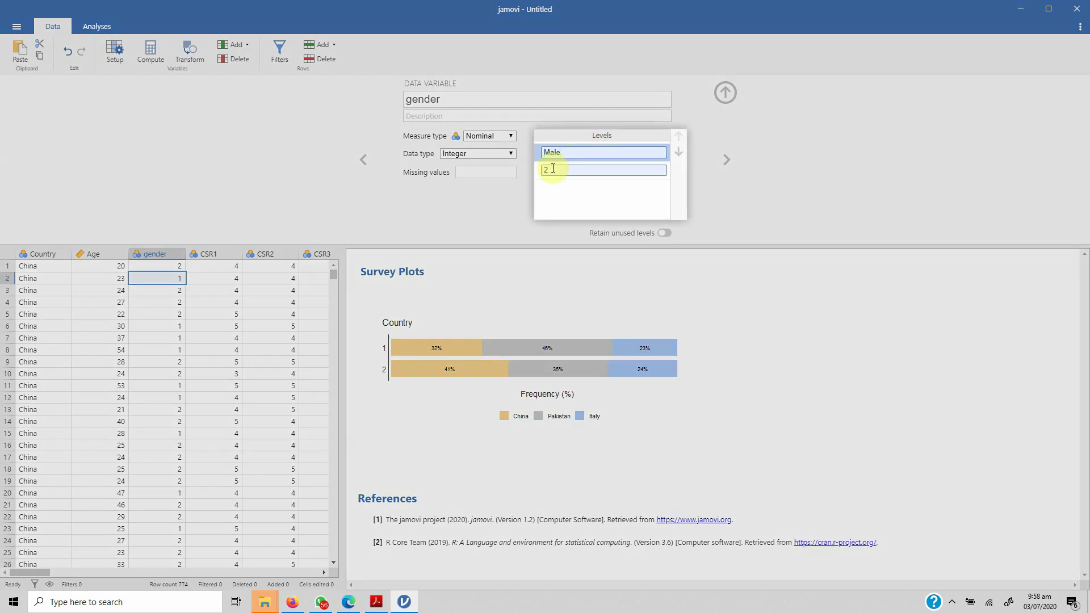
left_click(560, 167)
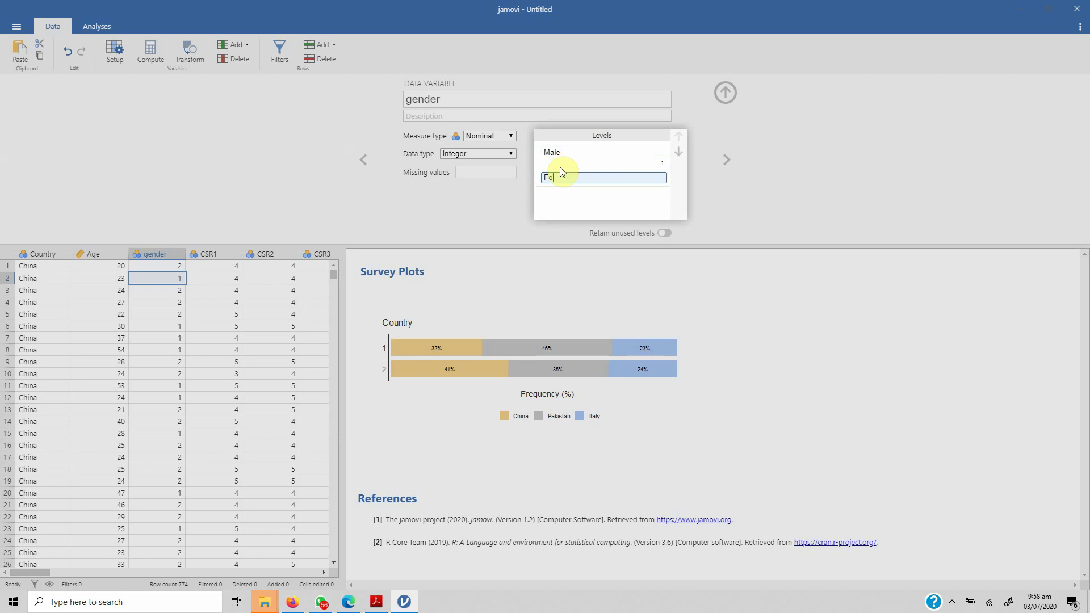
left_click(584, 190)
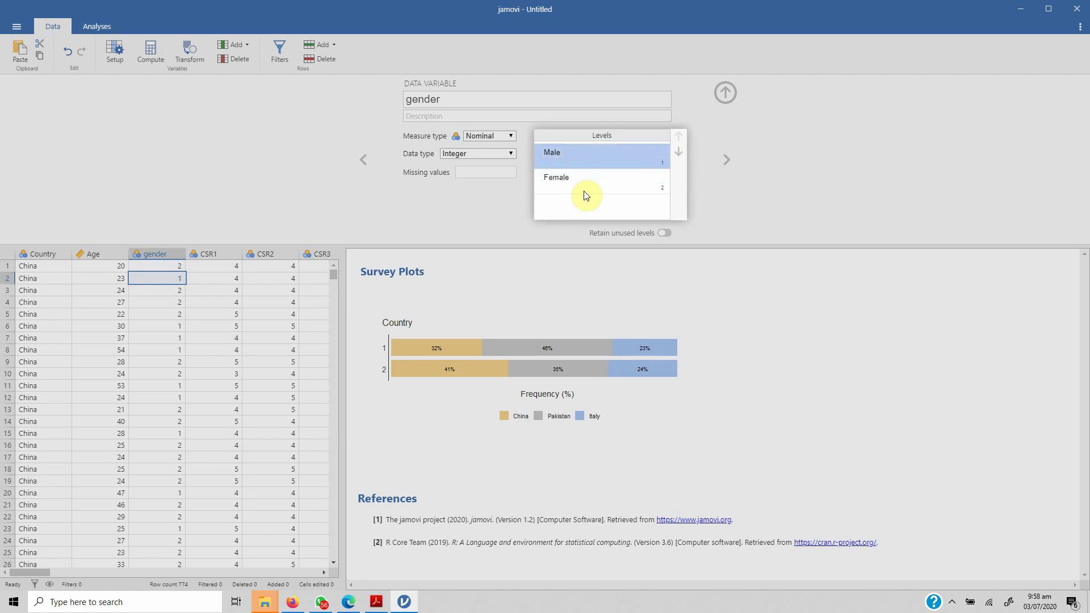
left_click(726, 92)
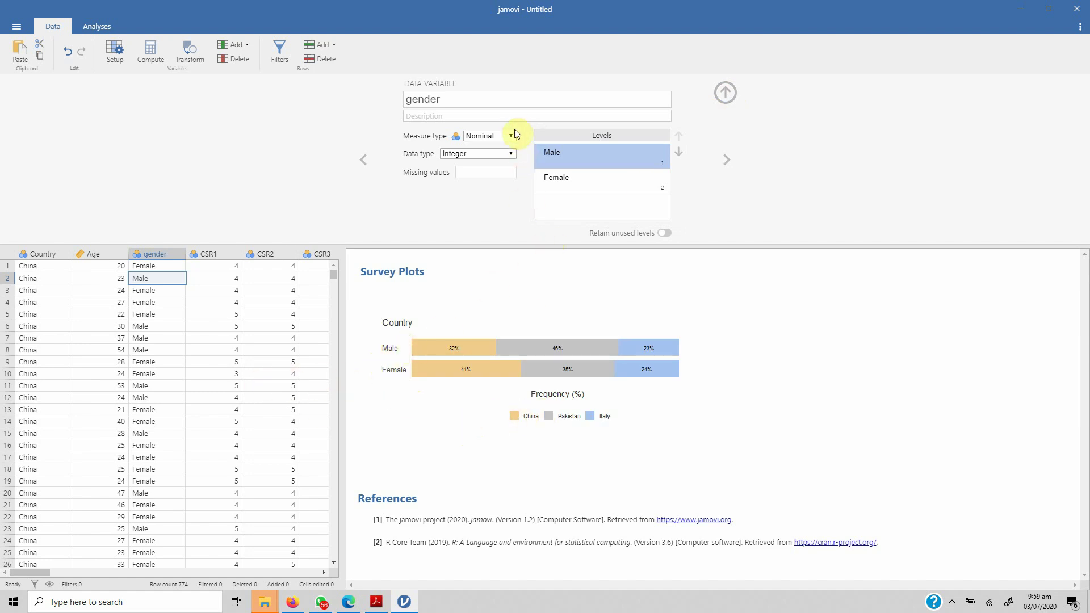
left_click(585, 155)
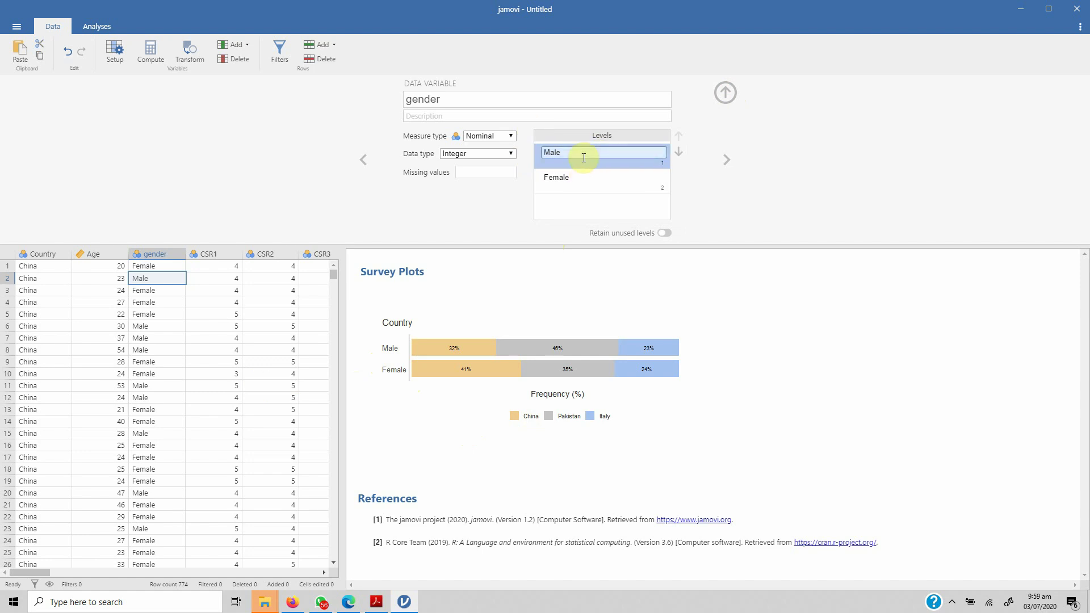
left_click(348, 260)
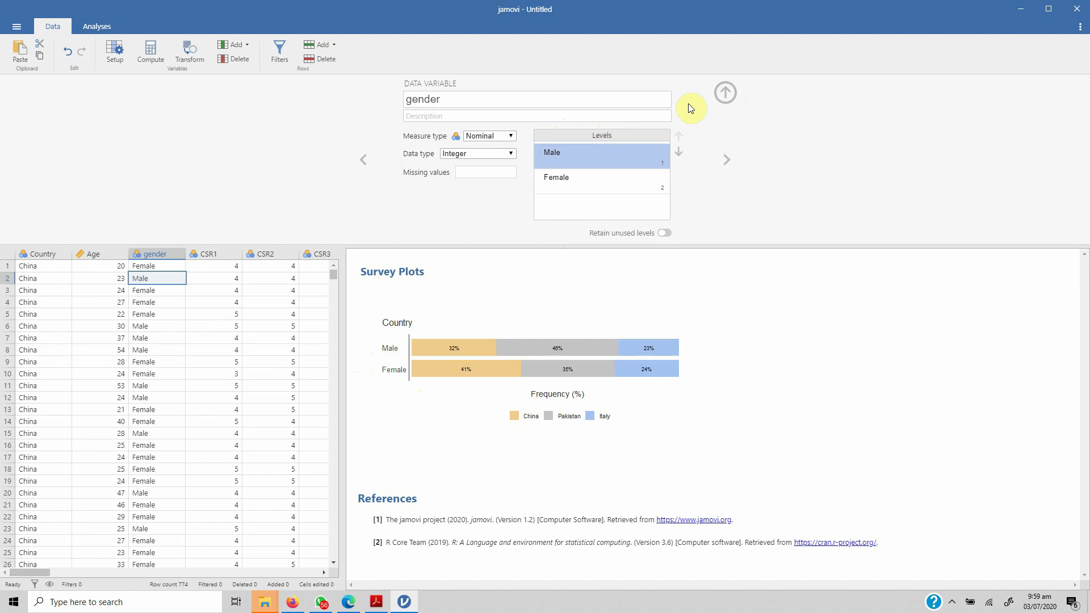
left_click(727, 93)
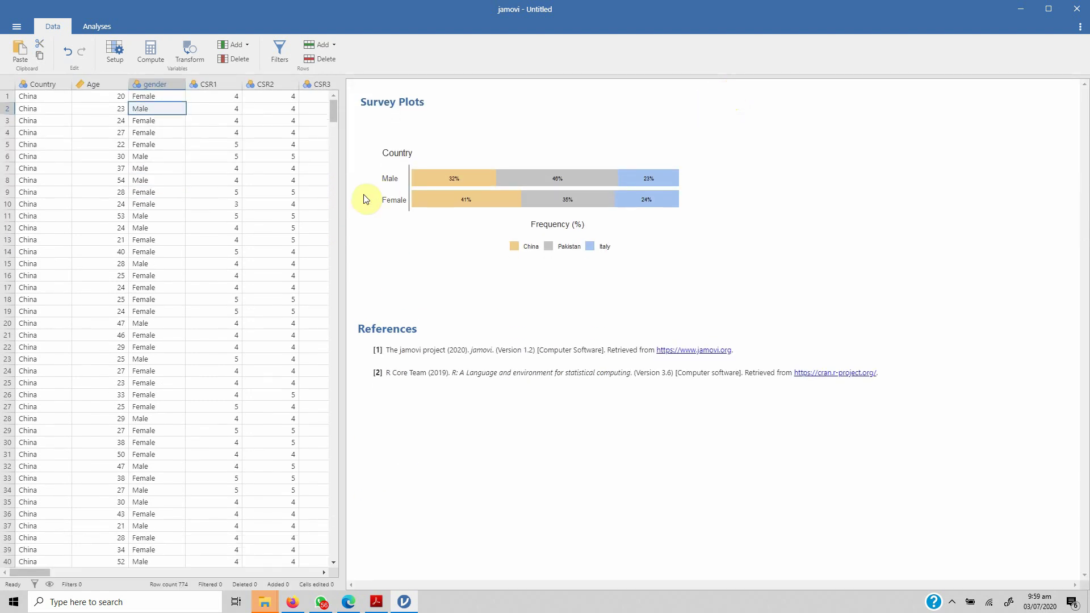
Widen the data sheet and add a second Survey Plots analysis from Exploration
left_click_drag(342, 192, 494, 190)
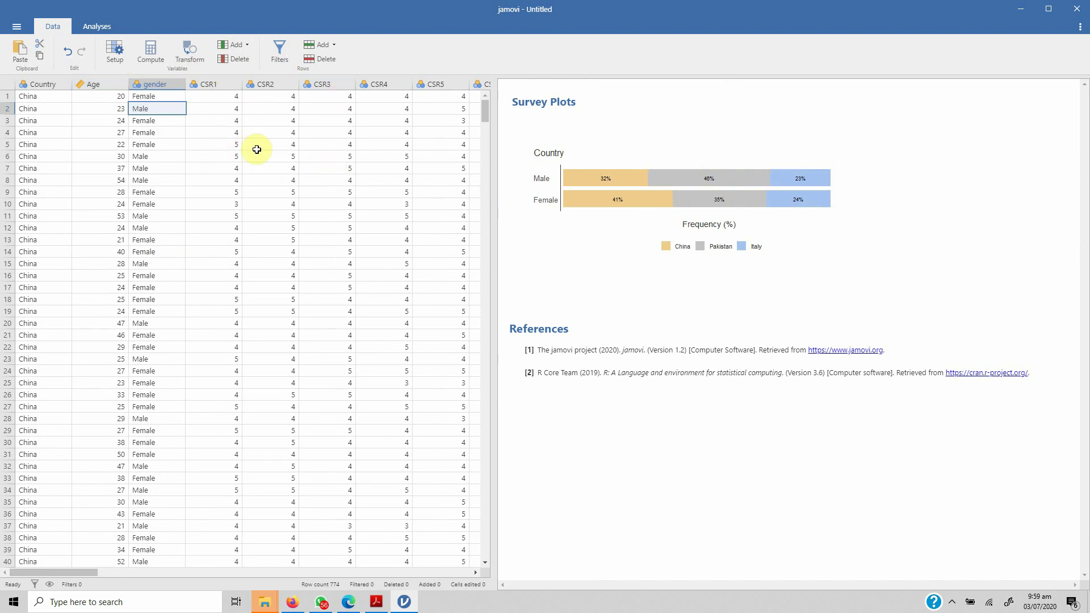
left_click(101, 27)
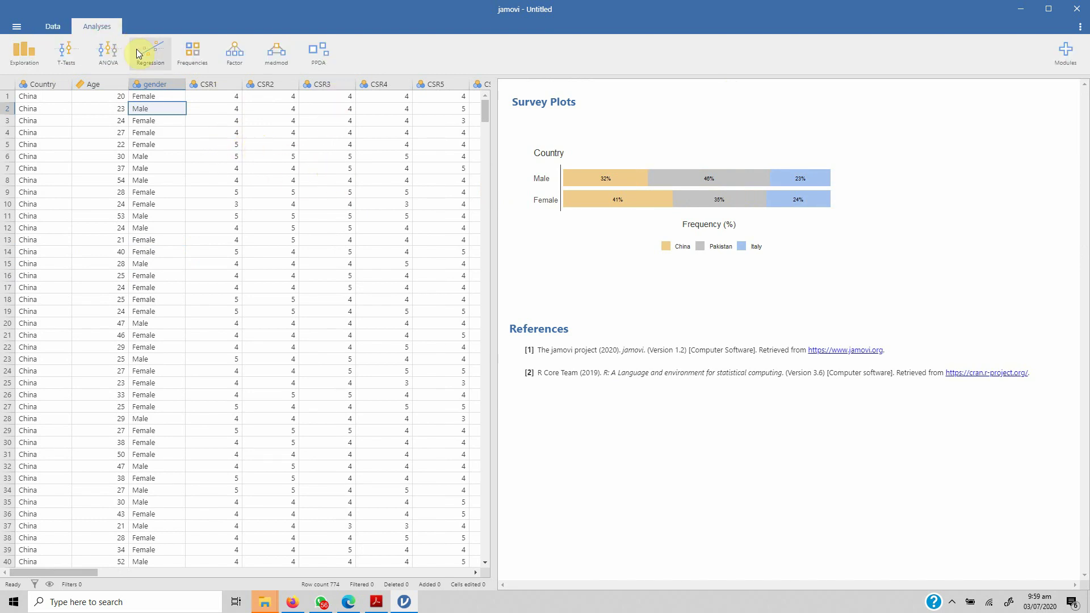
left_click(25, 52)
left_click(32, 122)
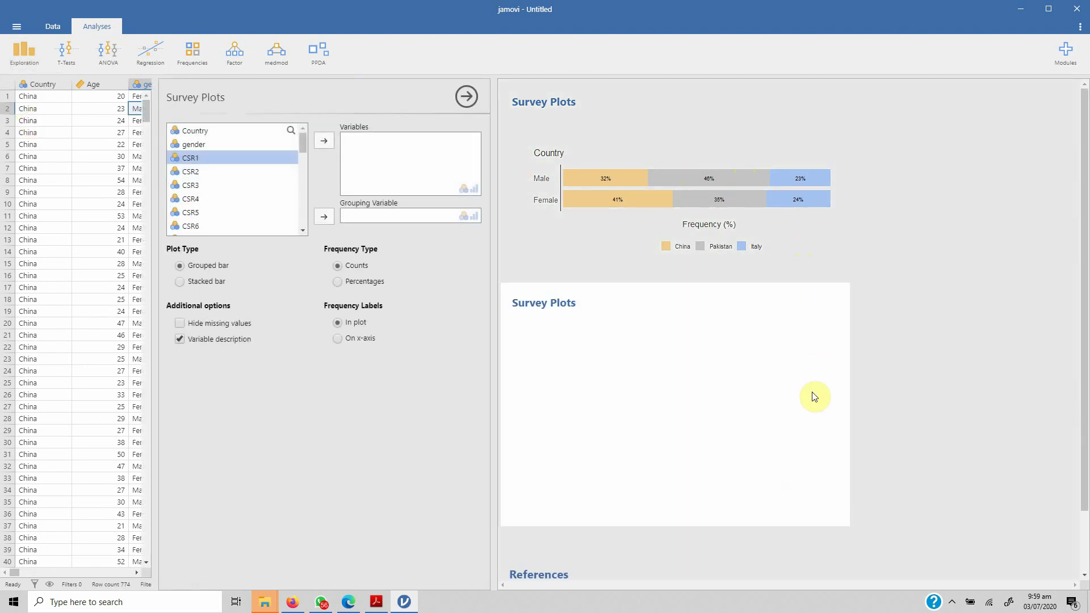
Copy the stacked Male/Female Country percentage plot to the clipboard
left_click(792, 189)
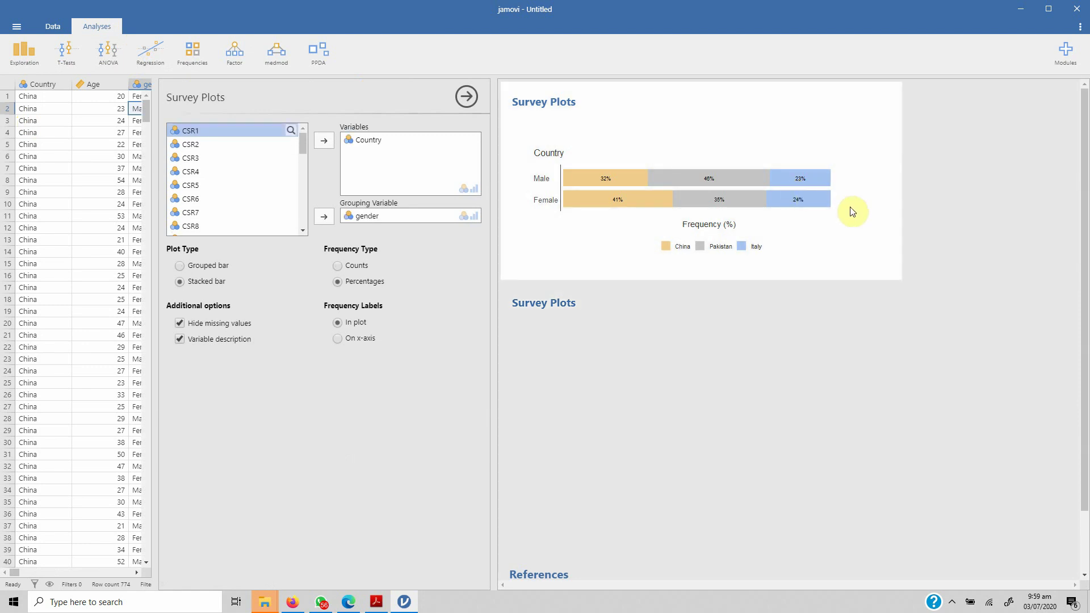
right_click(851, 211)
left_click(874, 211)
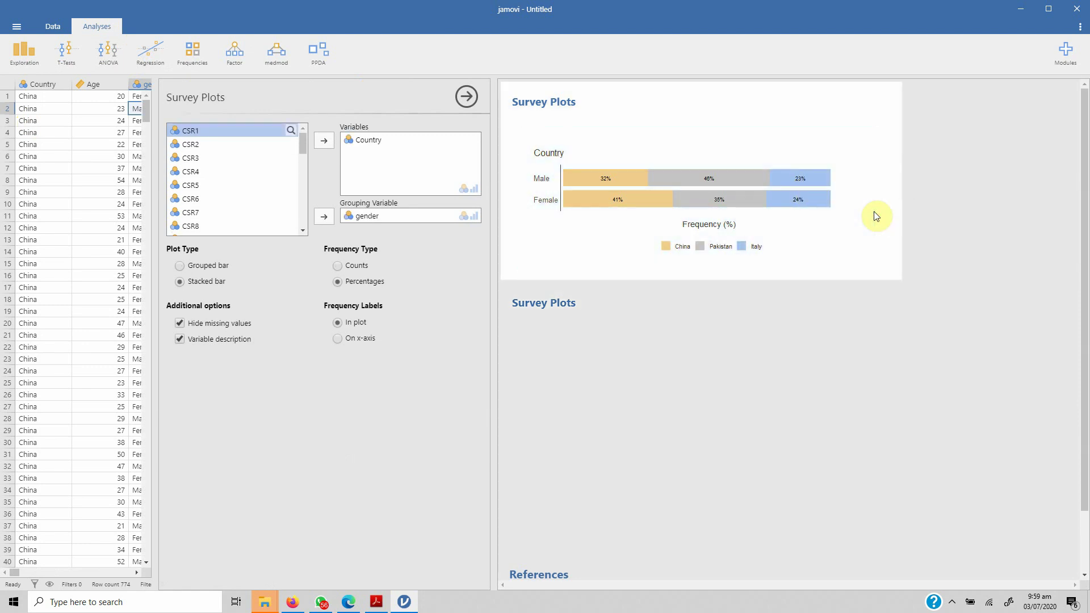